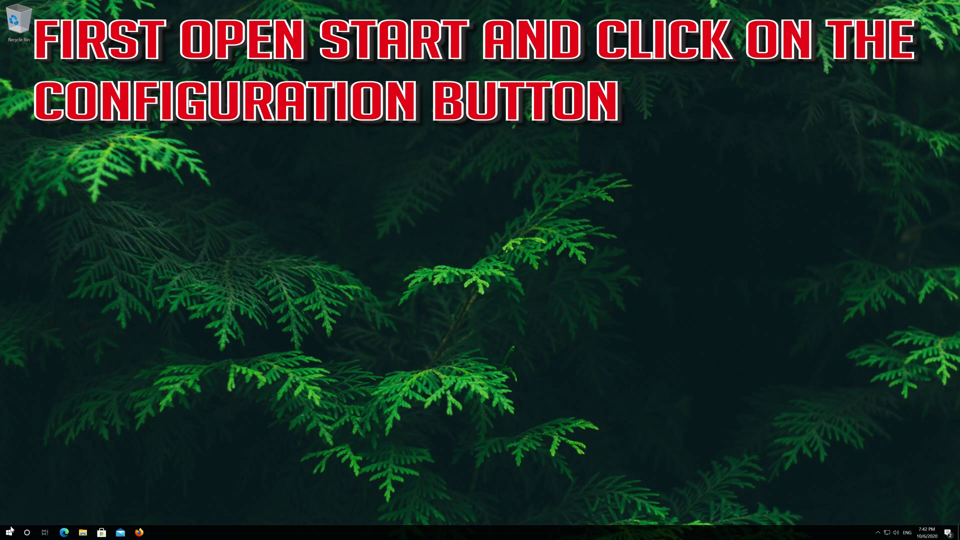
# Launch Windows Settings from the gear icon in the Start menu.
pyautogui.click(9, 533)
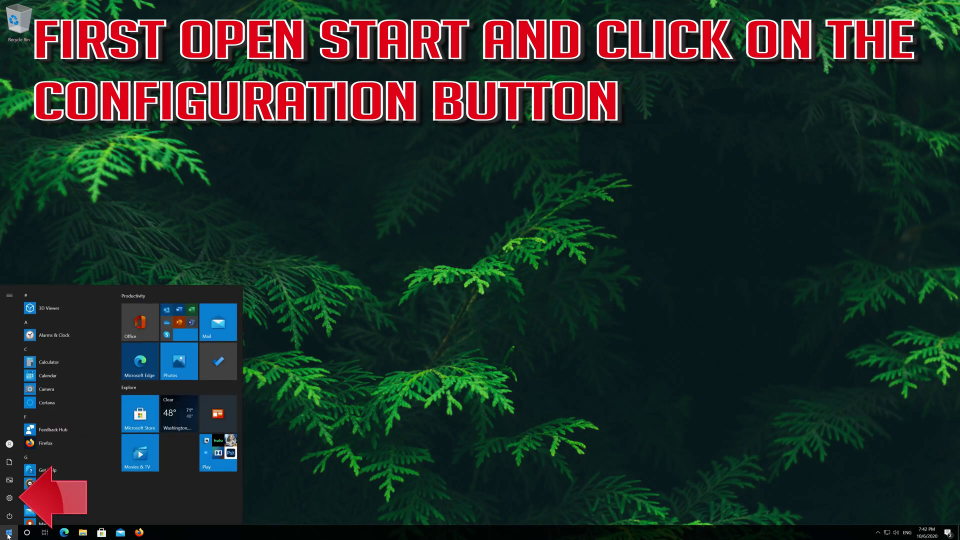
pyautogui.moveTo(10, 500)
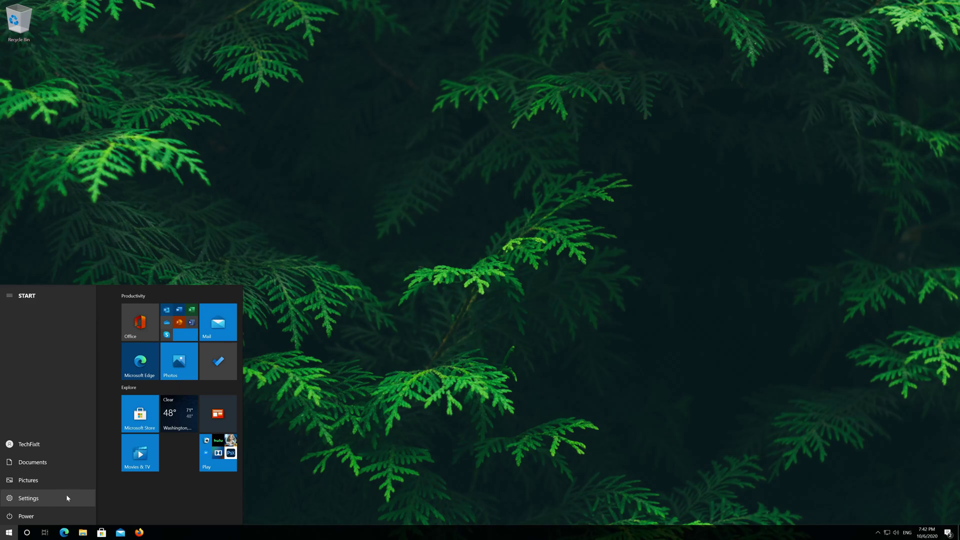
pyautogui.click(67, 496)
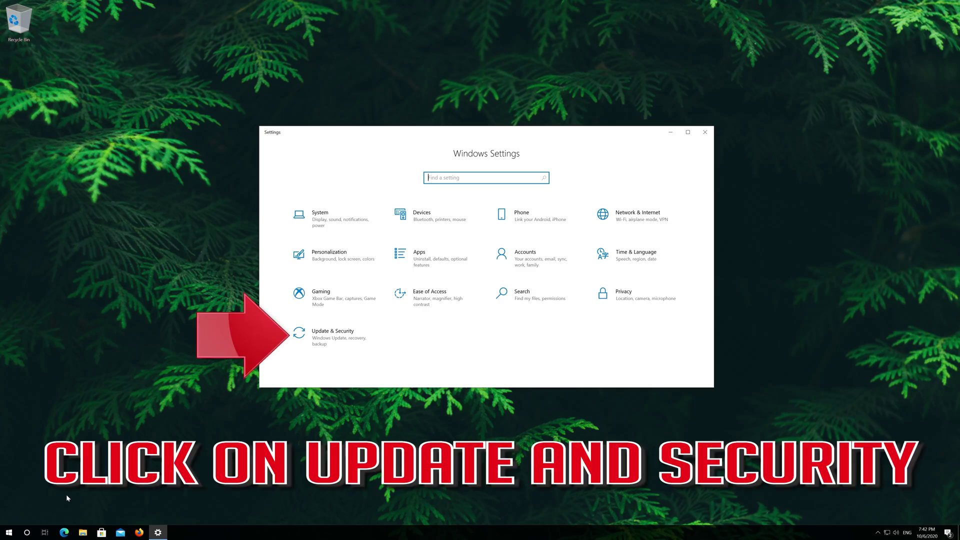
# Go to Update & Security > Recovery and begin Reset this PC with Get started.
pyautogui.click(353, 341)
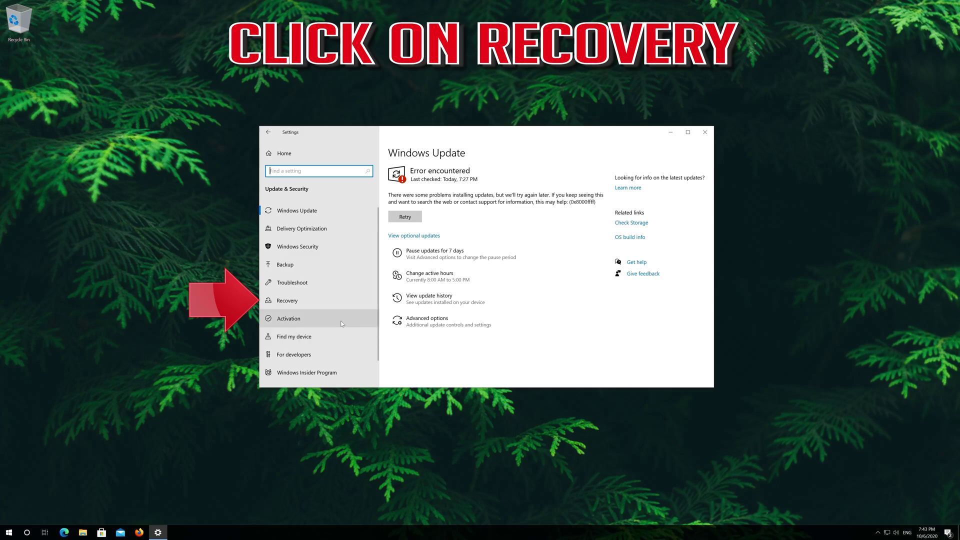
pyautogui.click(325, 299)
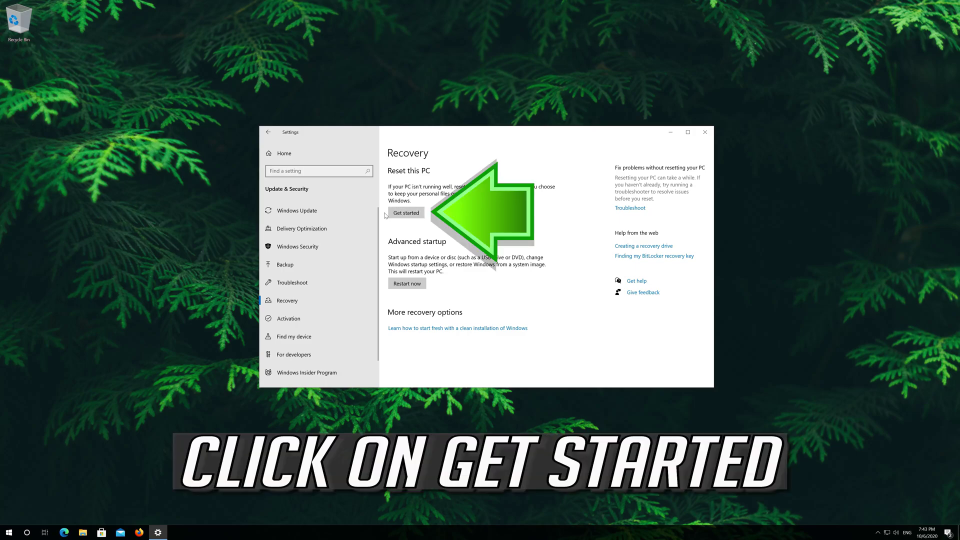
pyautogui.click(402, 217)
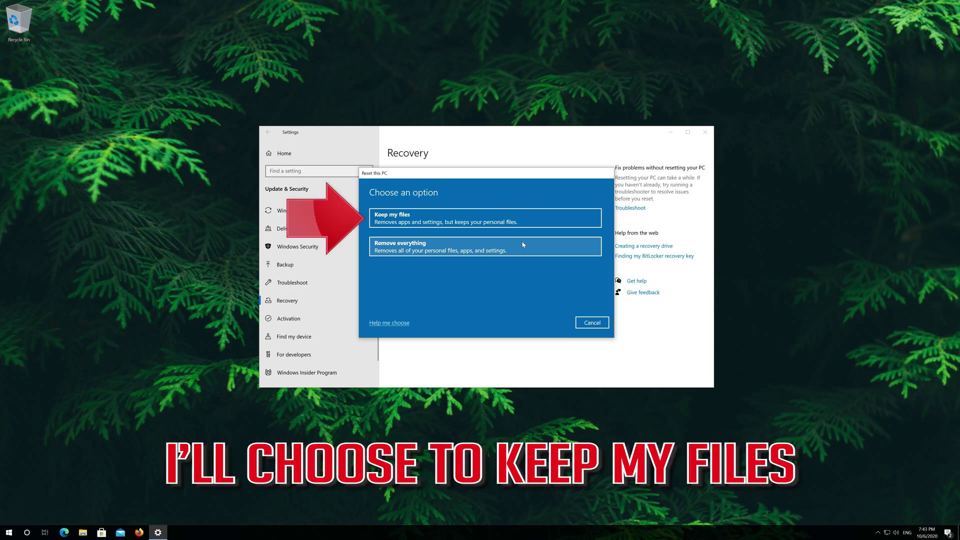
# Choose Keep my files with Local reinstall and accept the additional settings.
pyautogui.click(462, 225)
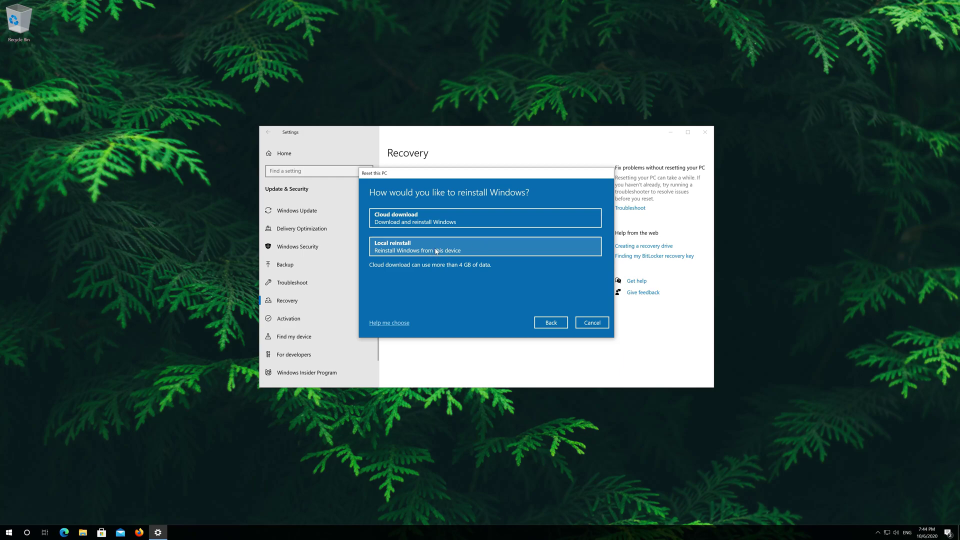
pyautogui.click(436, 250)
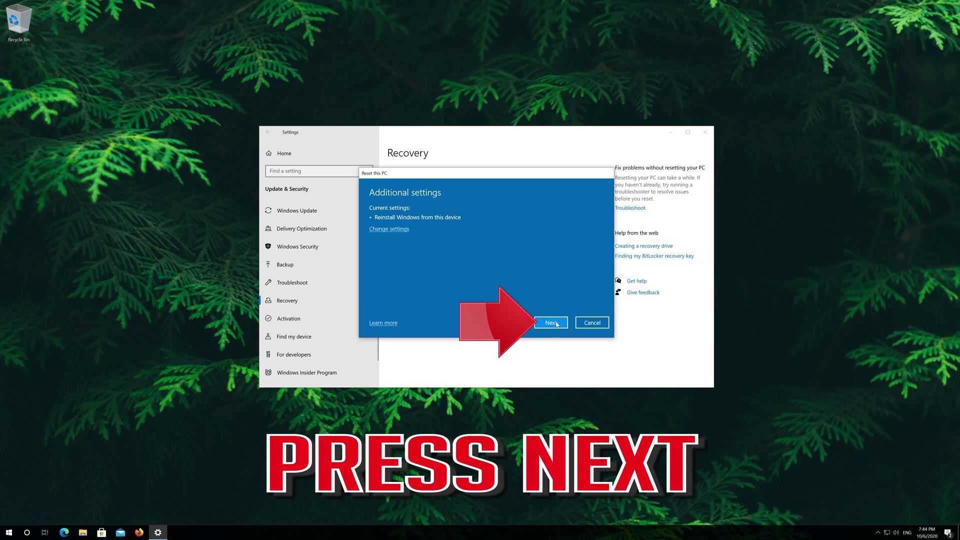
pyautogui.click(555, 323)
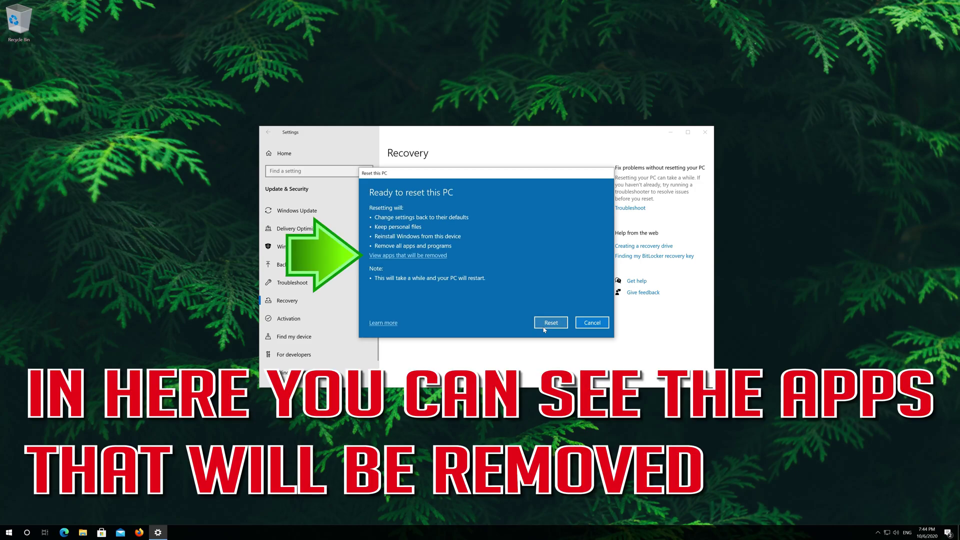
# Review the list of apps to be removed, go back, and start the reset.
pyautogui.click(426, 257)
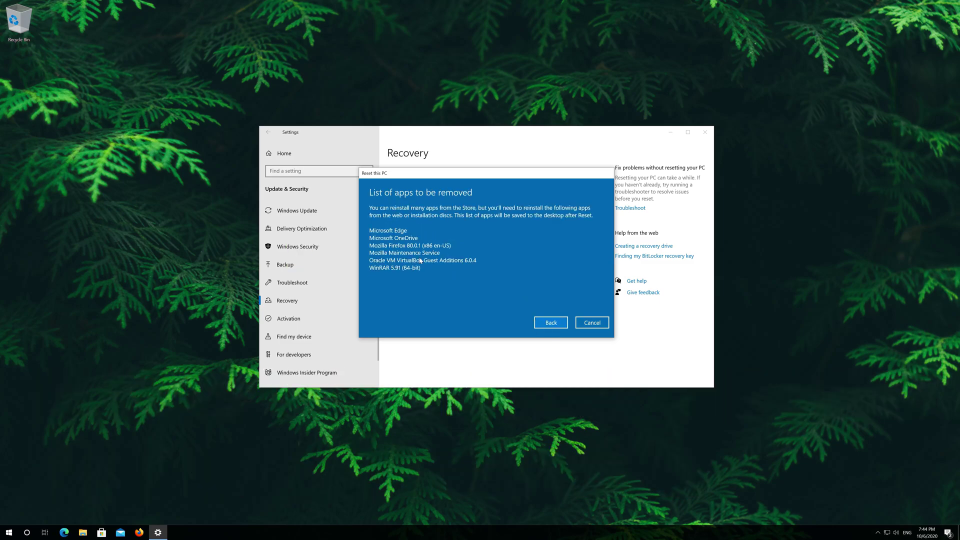
pyautogui.click(545, 326)
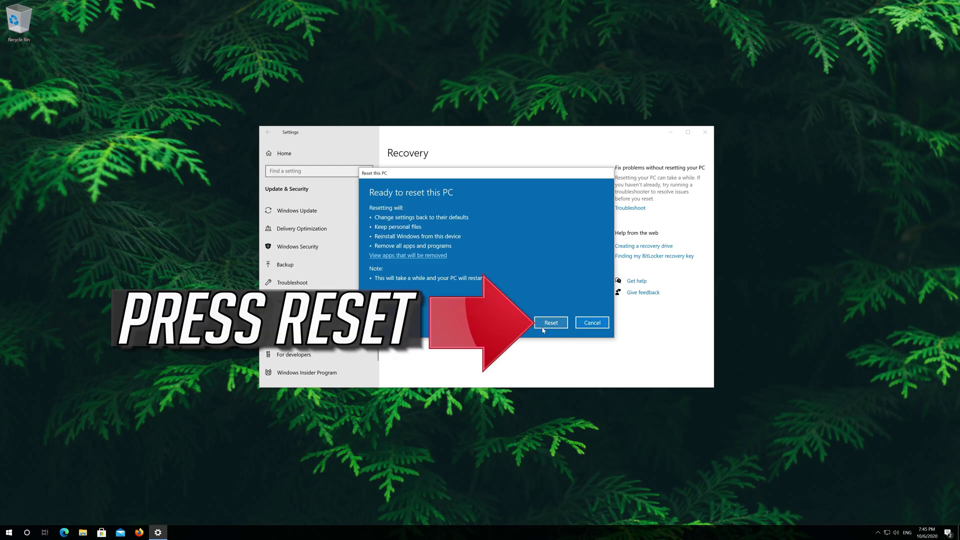
pyautogui.click(542, 328)
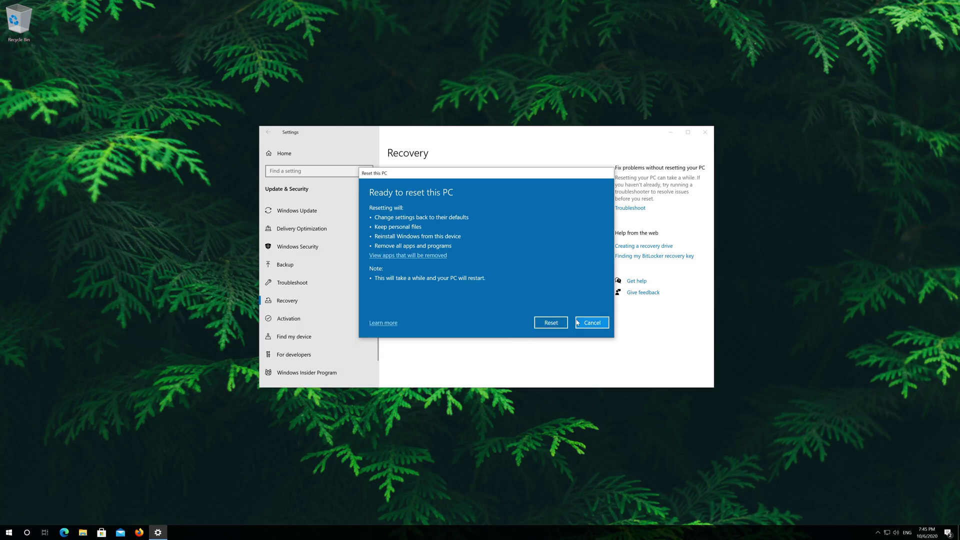
pyautogui.click(550, 323)
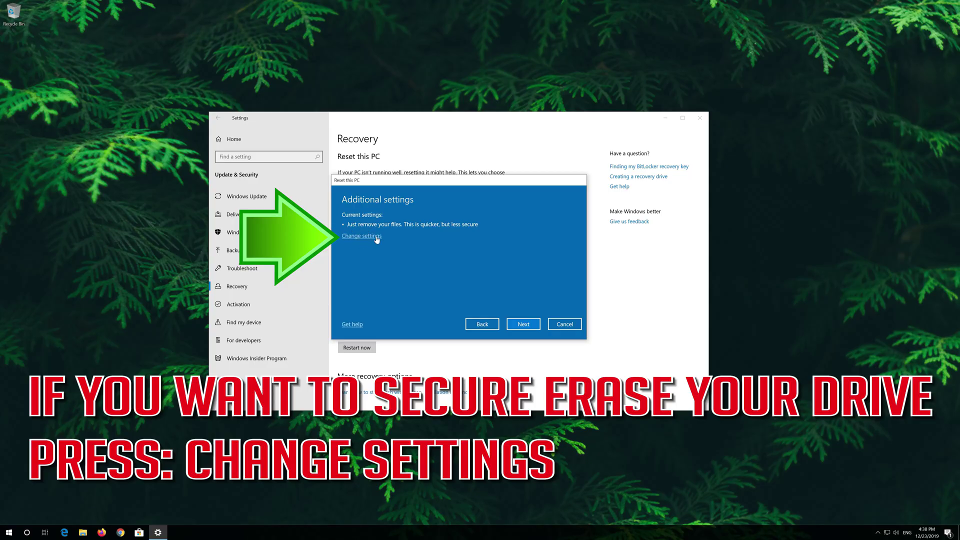
# Turn data erasure on in the reset's additional settings, confirm it, and start the reset.
pyautogui.click(358, 240)
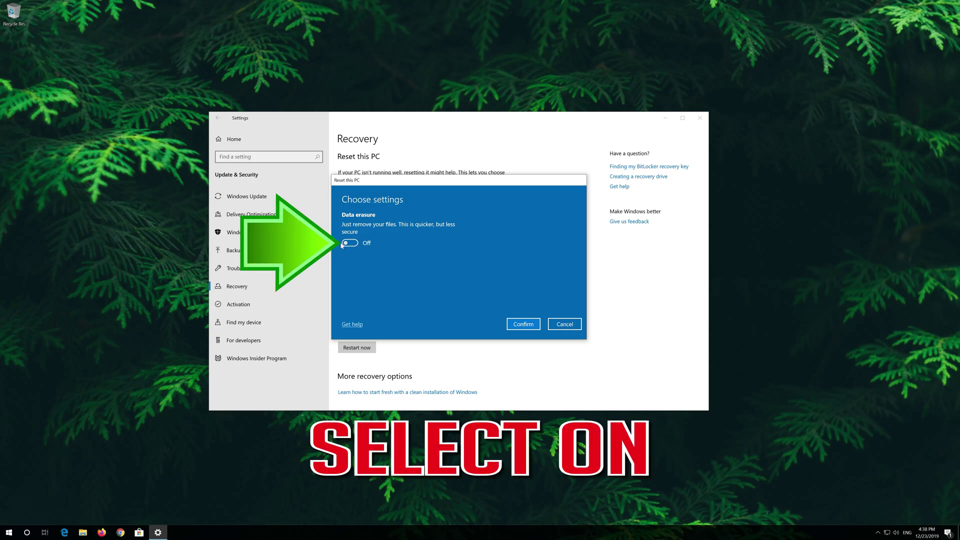
pyautogui.click(350, 243)
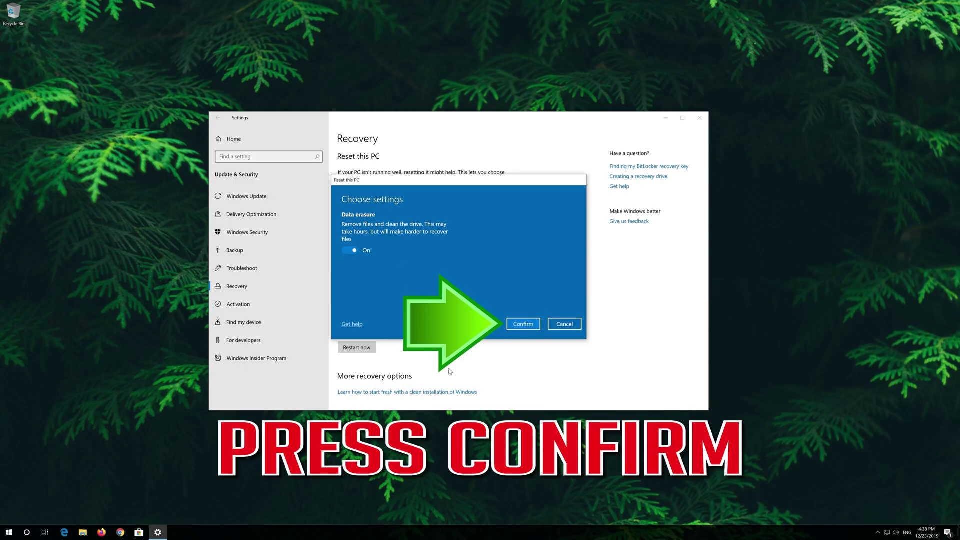
pyautogui.click(528, 323)
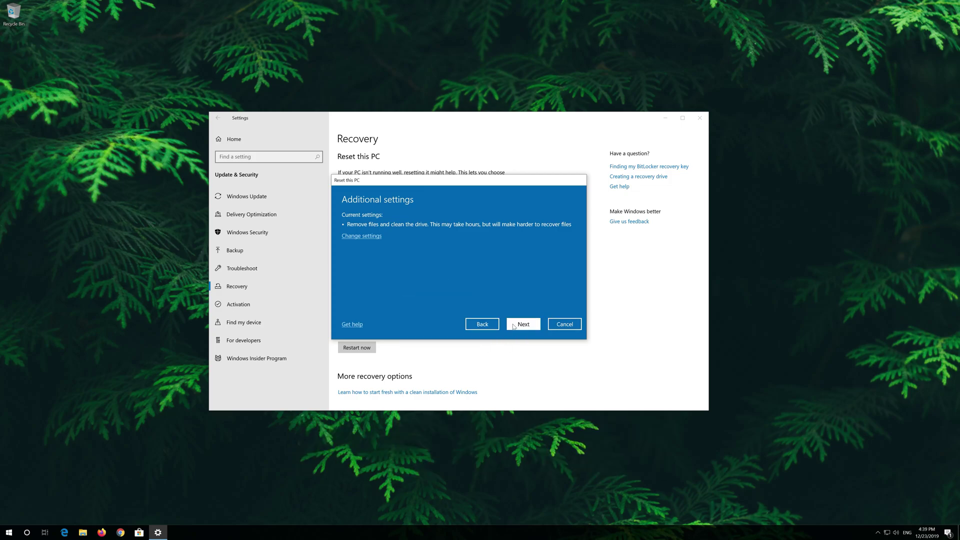
pyautogui.click(514, 326)
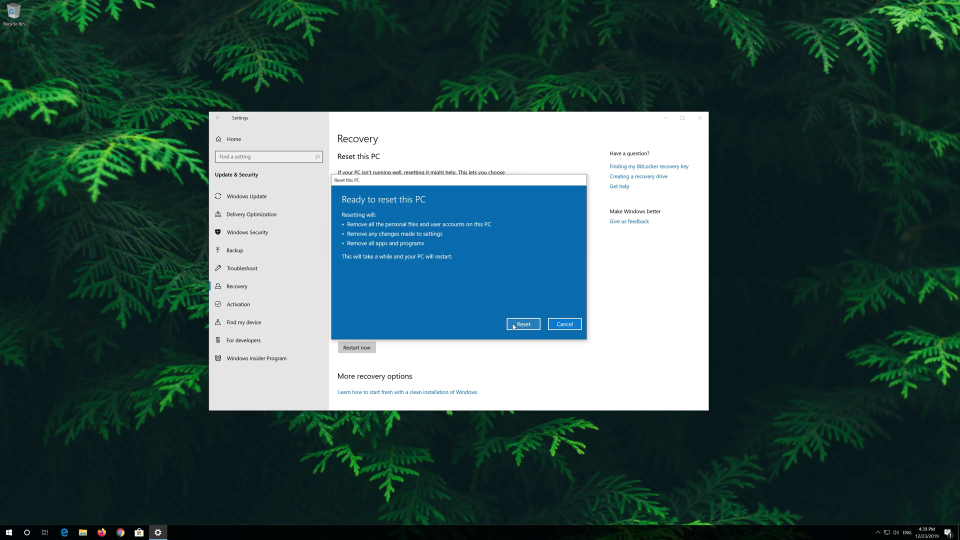
pyautogui.click(530, 327)
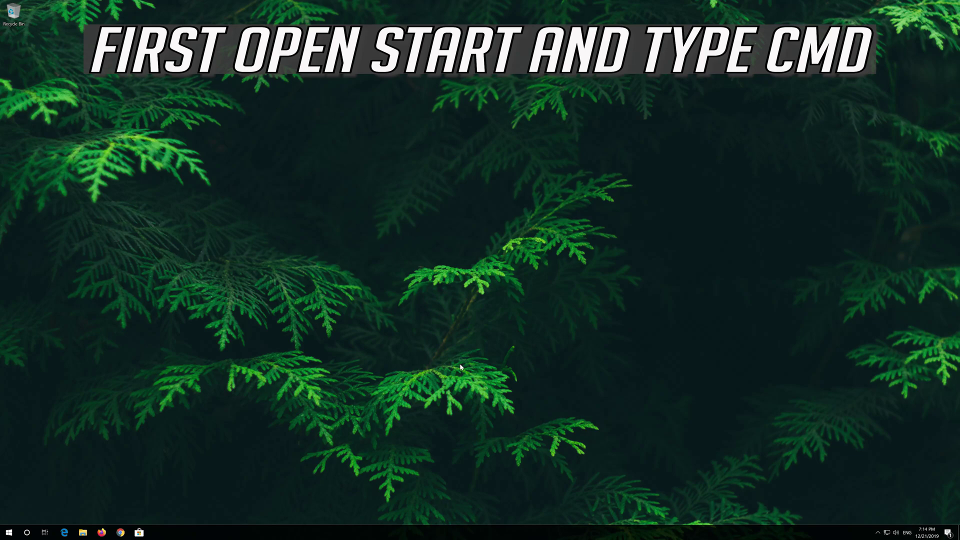
# Search for Command Prompt in Start and run it as administrator, approving the UAC prompt.
pyautogui.press('super')
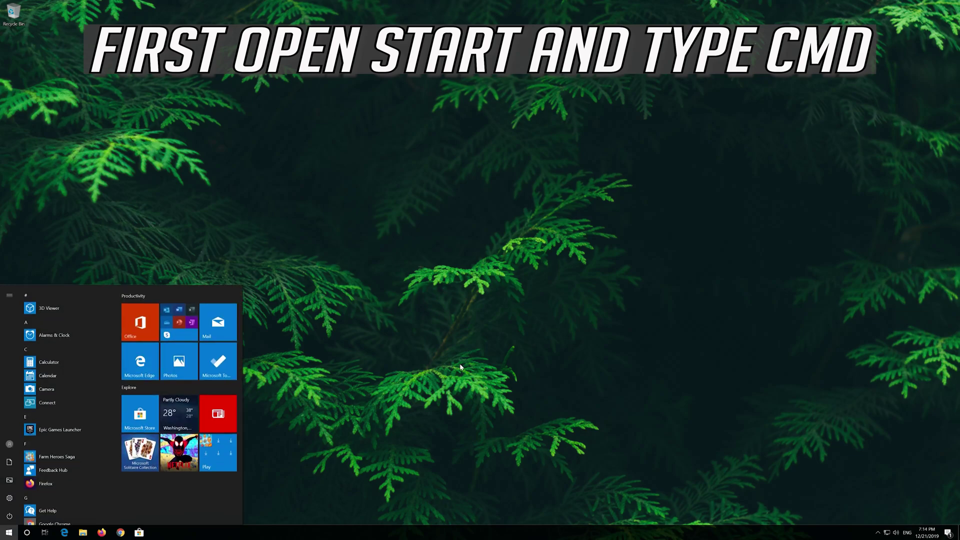
pyautogui.write('cdm')
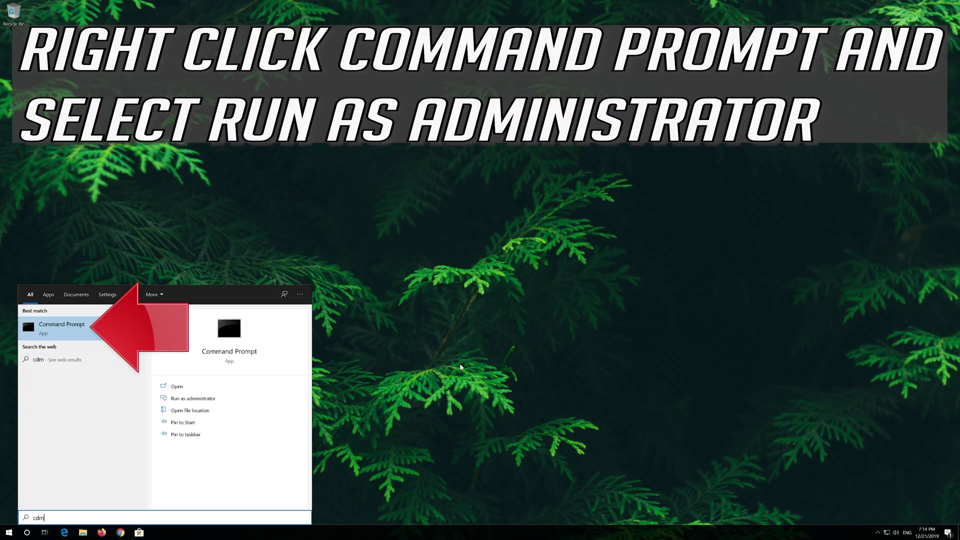
pyautogui.rightClick(42, 325)
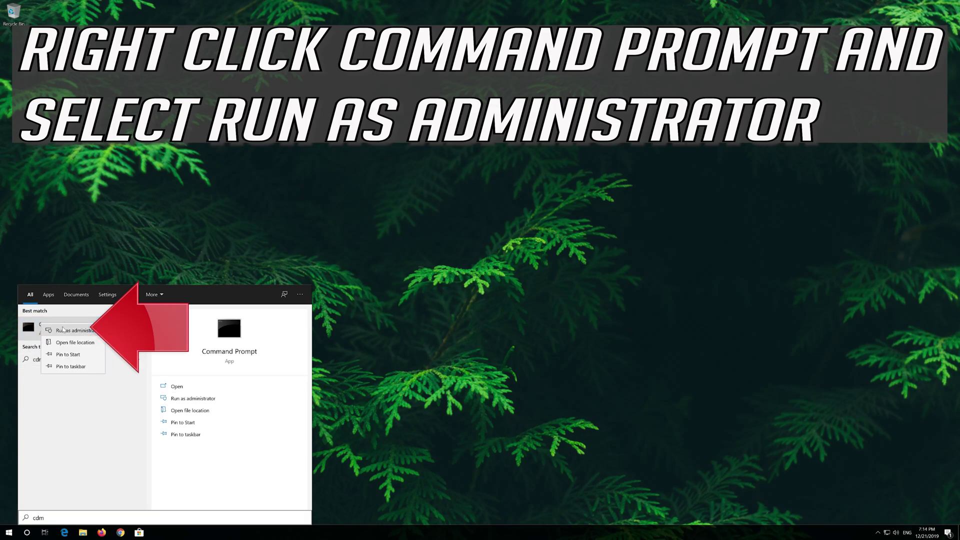
pyautogui.click(89, 332)
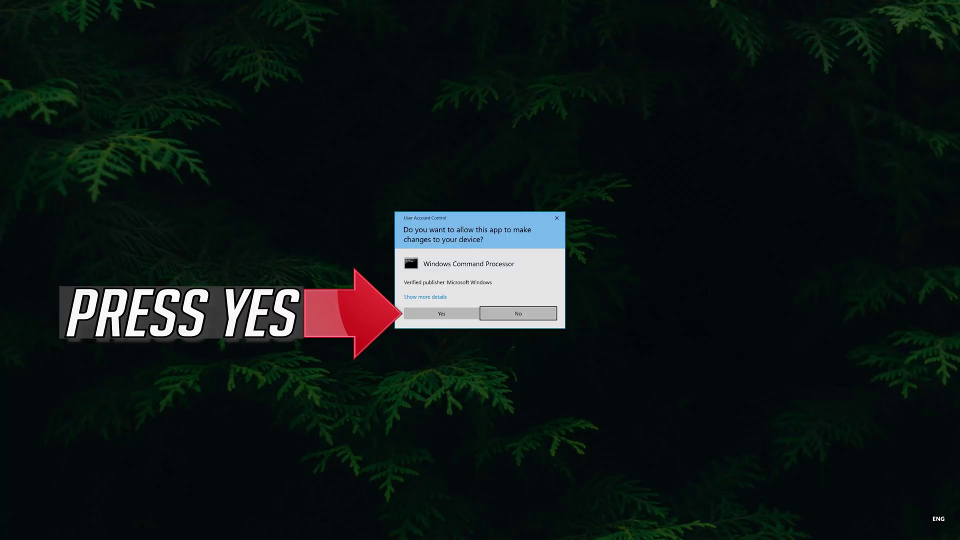
pyautogui.click(453, 317)
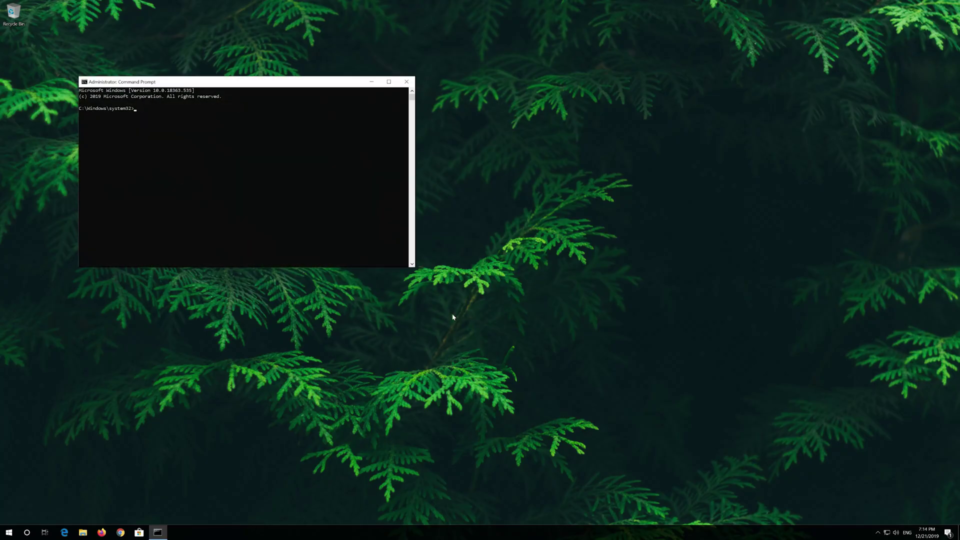
# Centre the console window and run systemreset -factoryreset.
pyautogui.moveTo(314, 83); pyautogui.dragTo(550, 147)
pyautogui.write('systemreset')
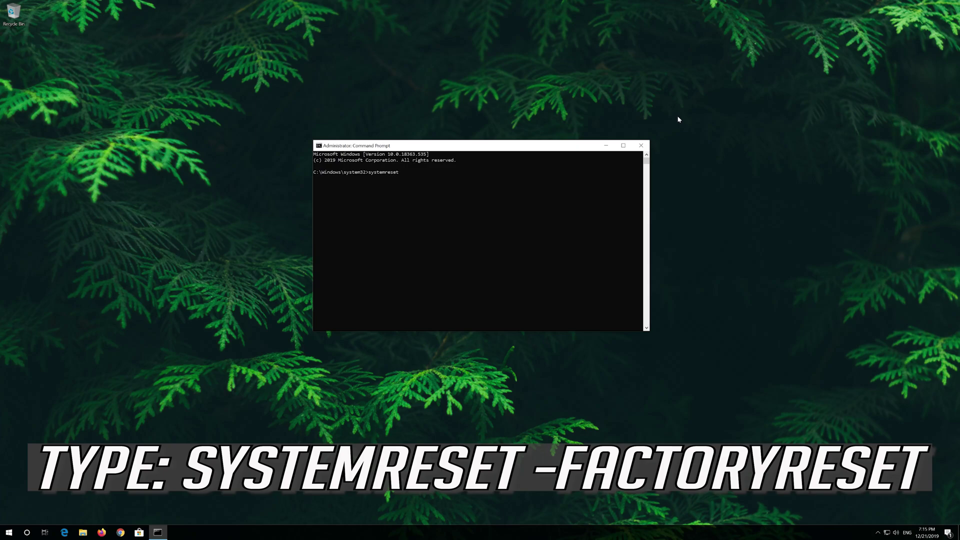
pyautogui.write('-factoryreset')
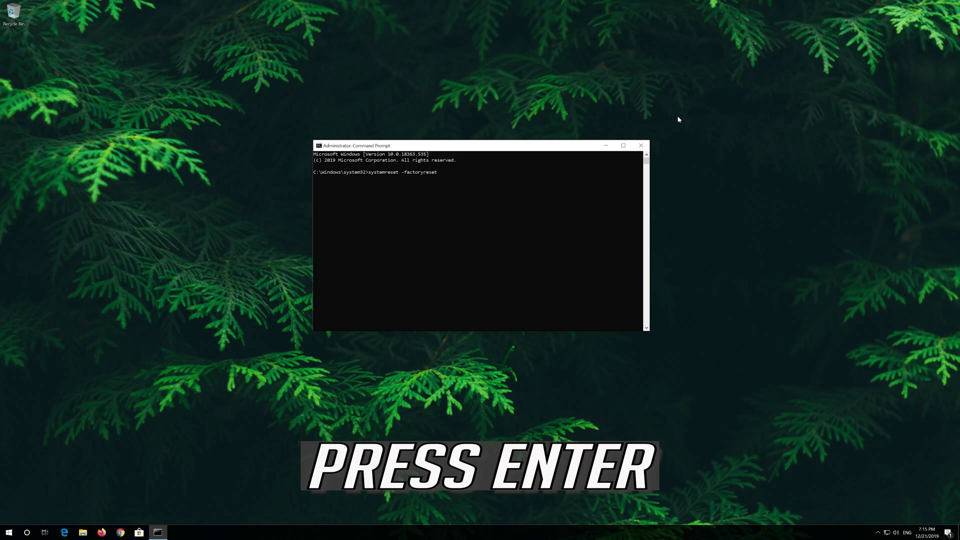
pyautogui.press('Return')
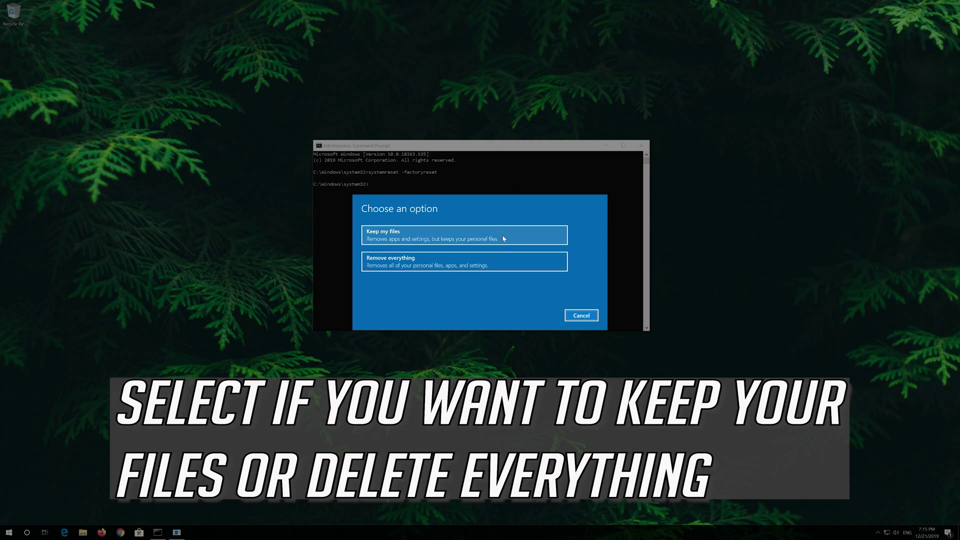
# Choose Keep my files, continue past the apps list, and start the reset.
pyautogui.click(478, 235)
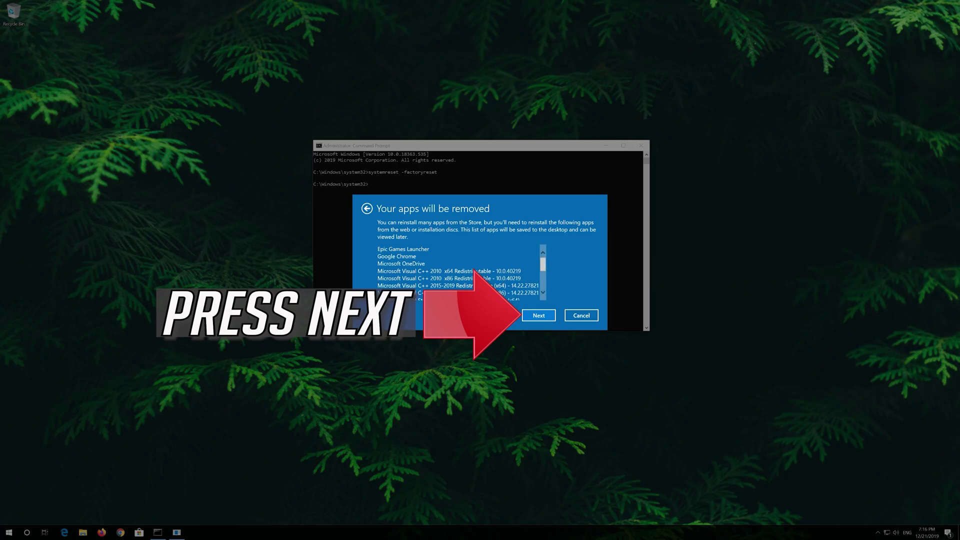
pyautogui.click(537, 314)
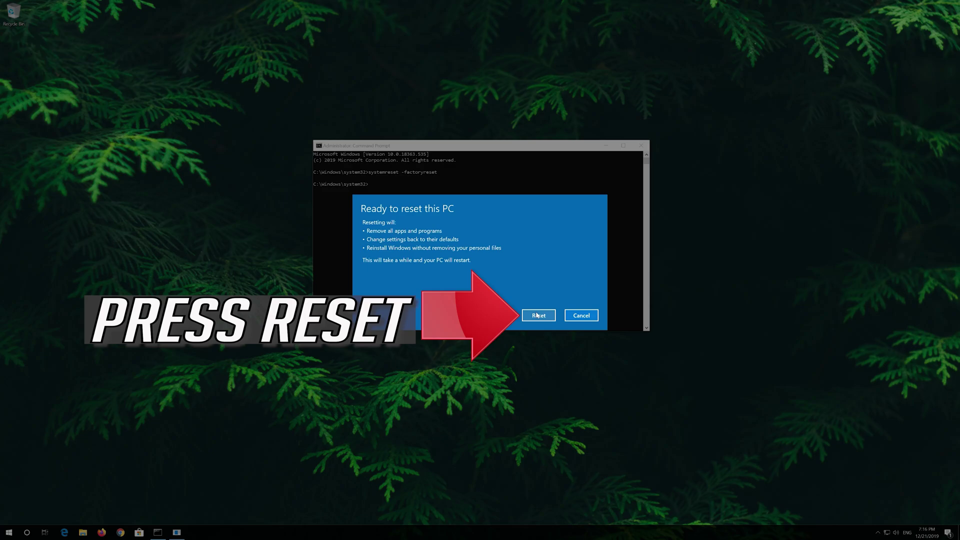
pyautogui.click(536, 315)
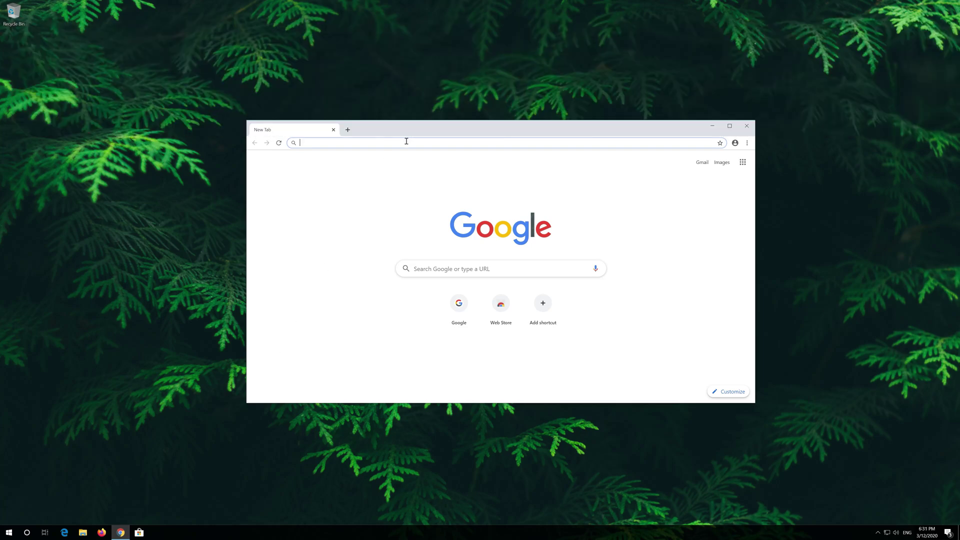
# Download the Media Creation Tool from Microsoft's Download Windows 10 page, then close Chrome.
pyautogui.write('https://www.microsoft.com/en-us/software-download/windows10')
pyautogui.press('Return')
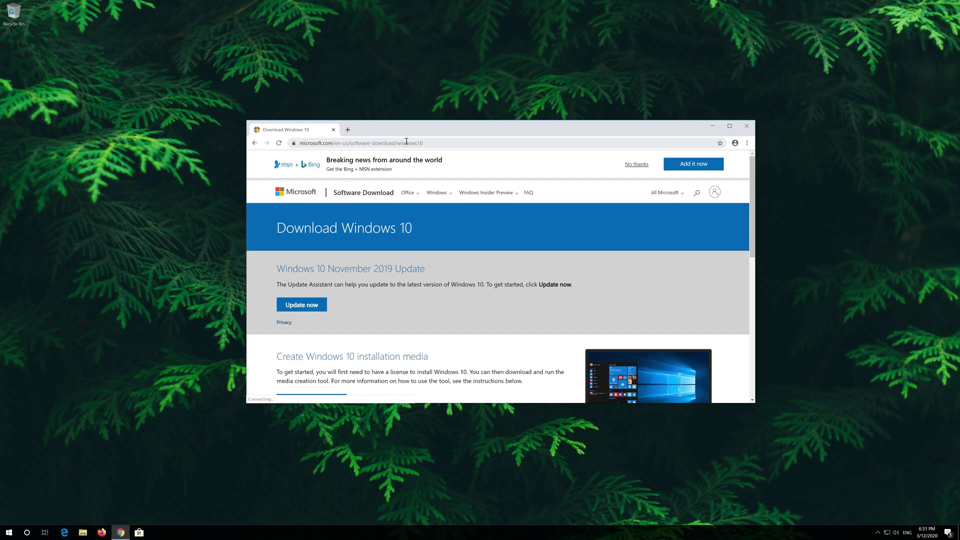
pyautogui.scroll(-1, 465, 292)
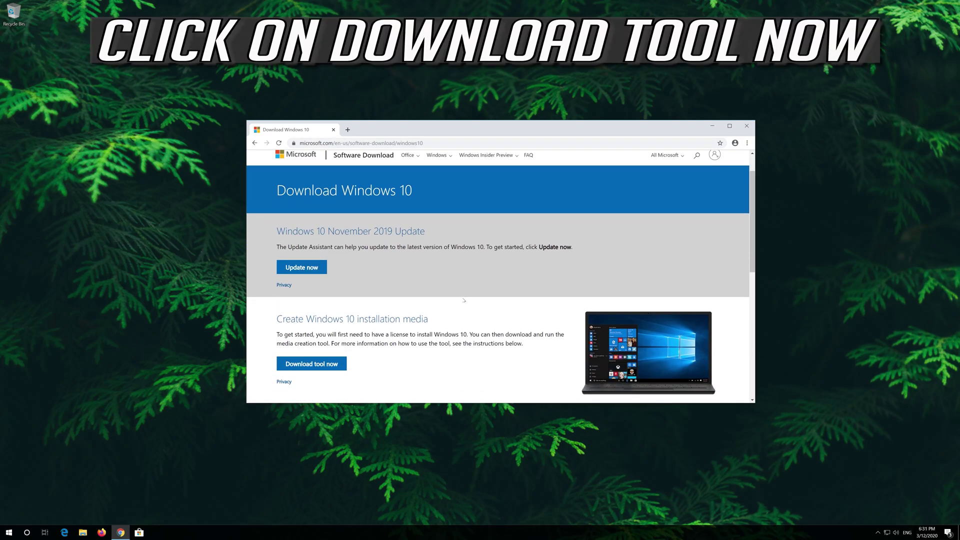
pyautogui.click(329, 365)
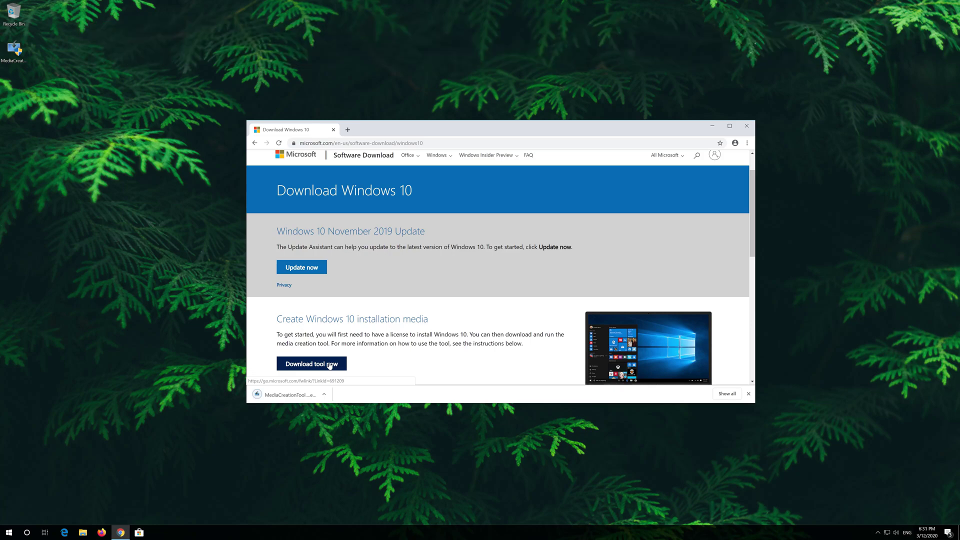
pyautogui.click(746, 127)
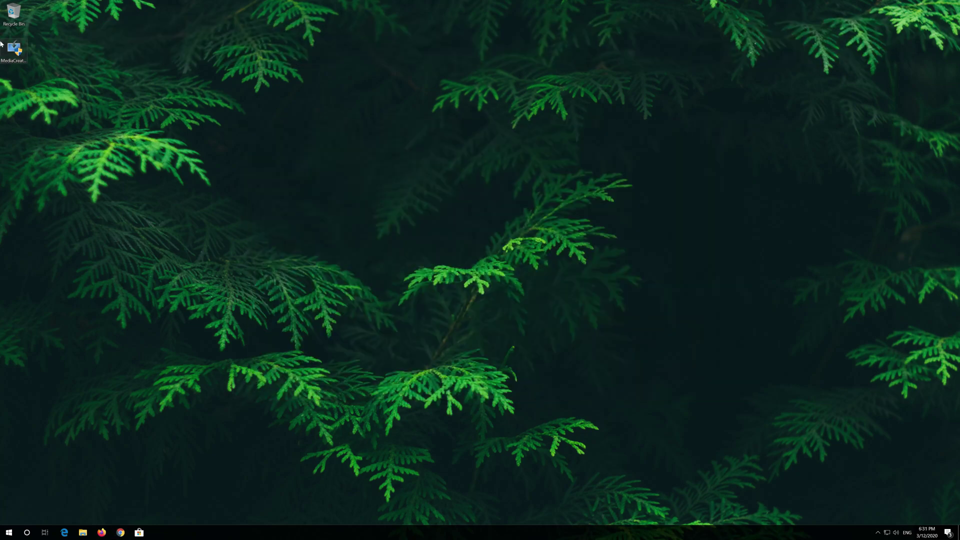
# Run MediaCreationTool as administrator, accept the licence, keep Upgrade this PC now, and accept again.
pyautogui.doubleClick(14, 56)
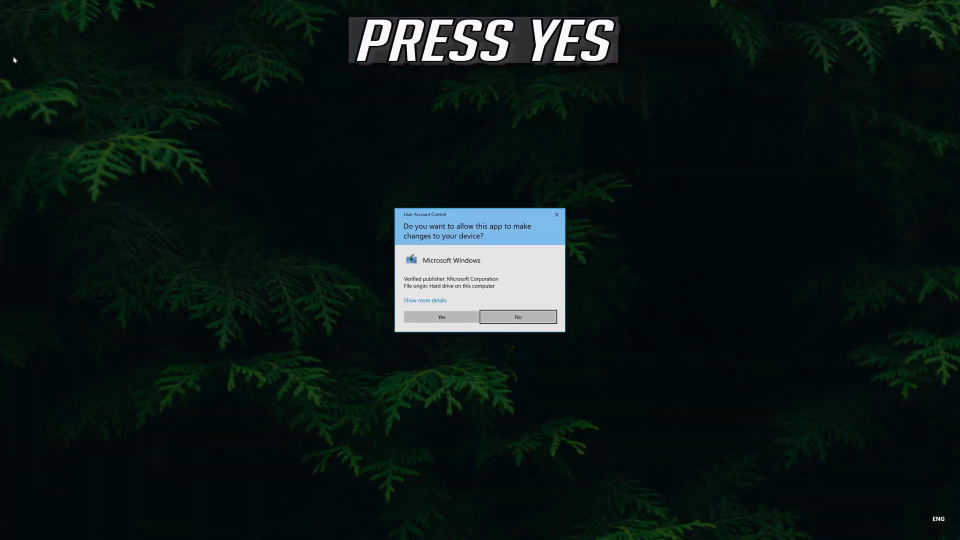
pyautogui.click(441, 317)
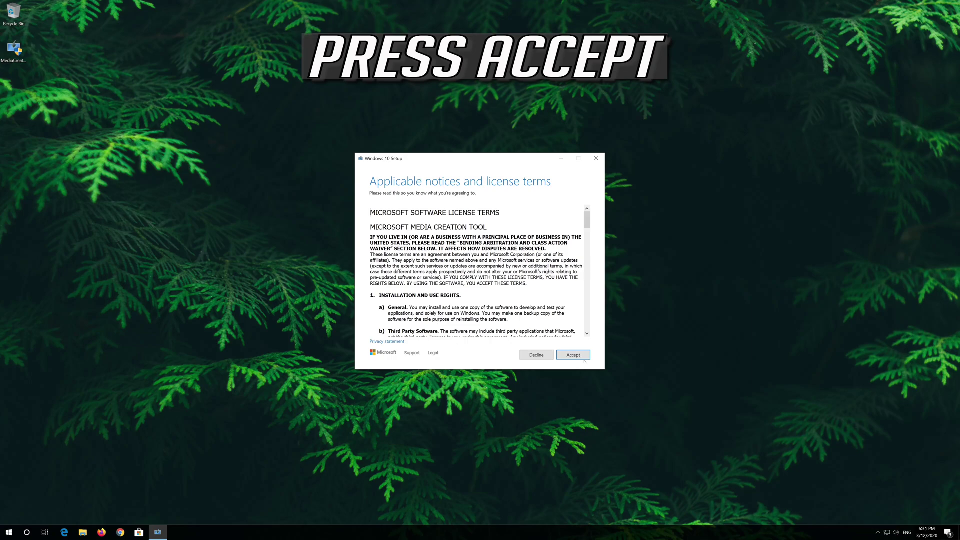
pyautogui.click(586, 355)
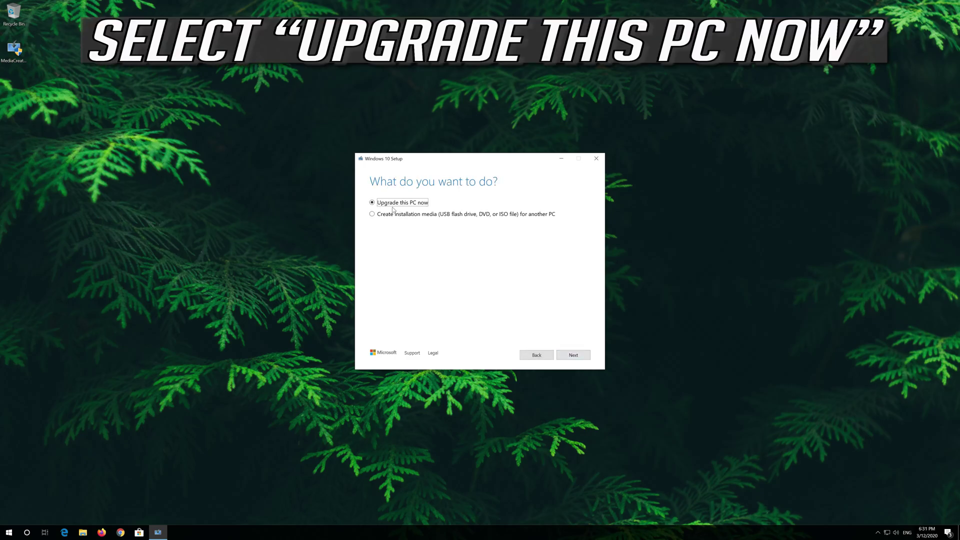
pyautogui.click(571, 357)
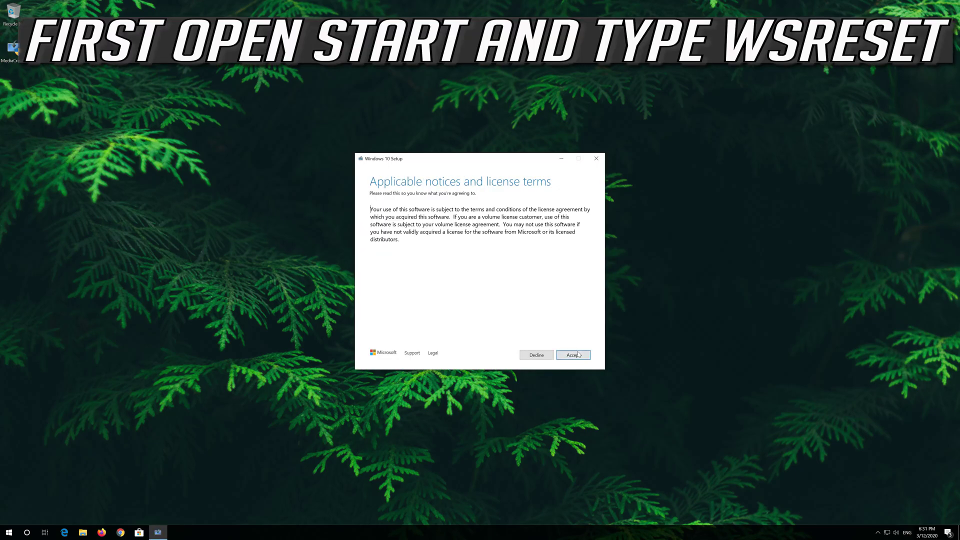
pyautogui.click(578, 355)
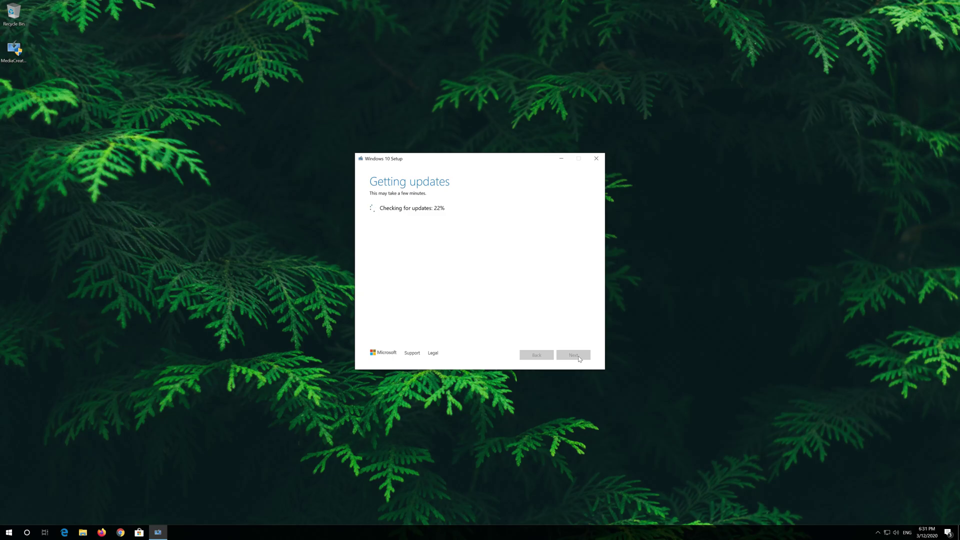